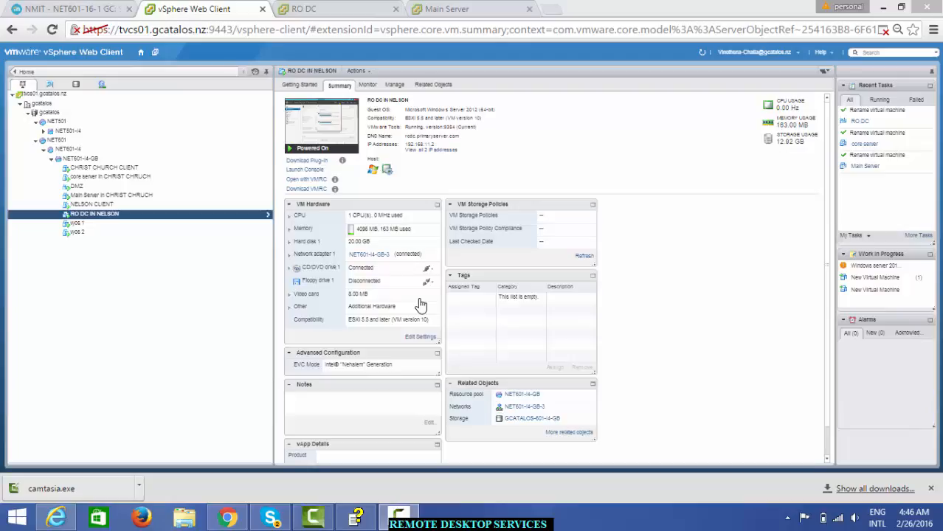
Step: Switch to the RO DC virtual machine's console tab
left_click(338, 9)
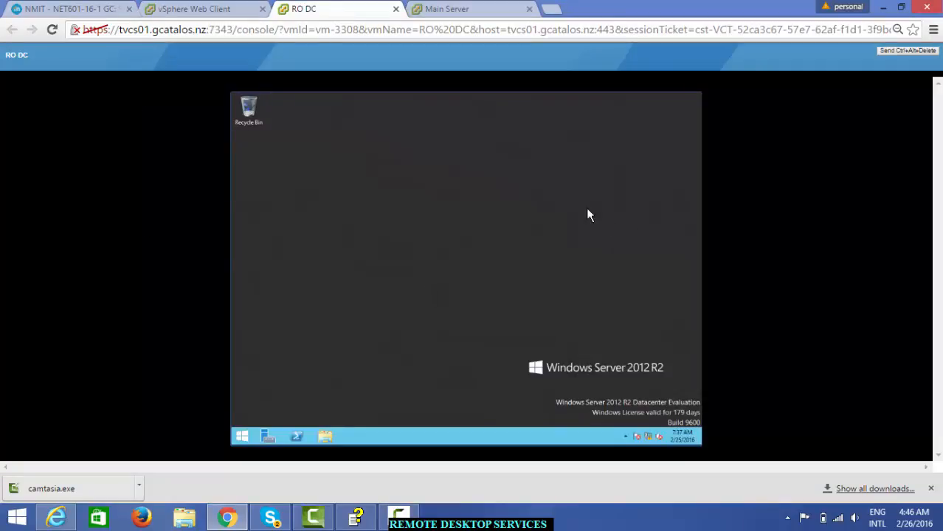
Step: Flip between the Main Server and RO DC consoles, ending on the Main Server desktop
left_click(496, 10)
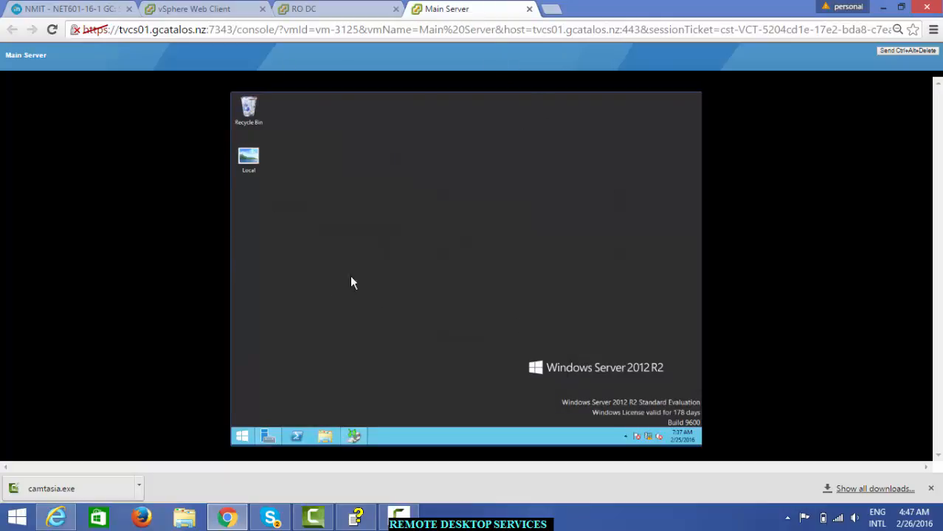
left_click(332, 9)
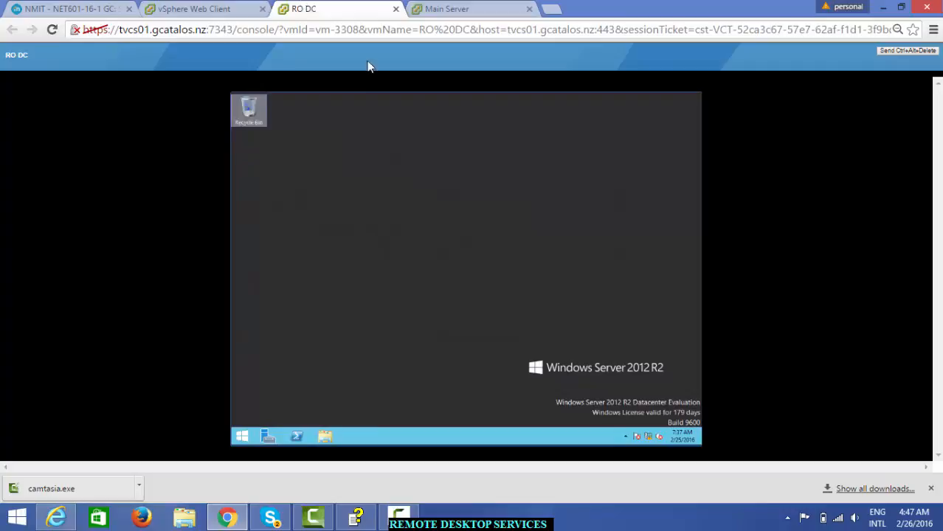
left_click(469, 10)
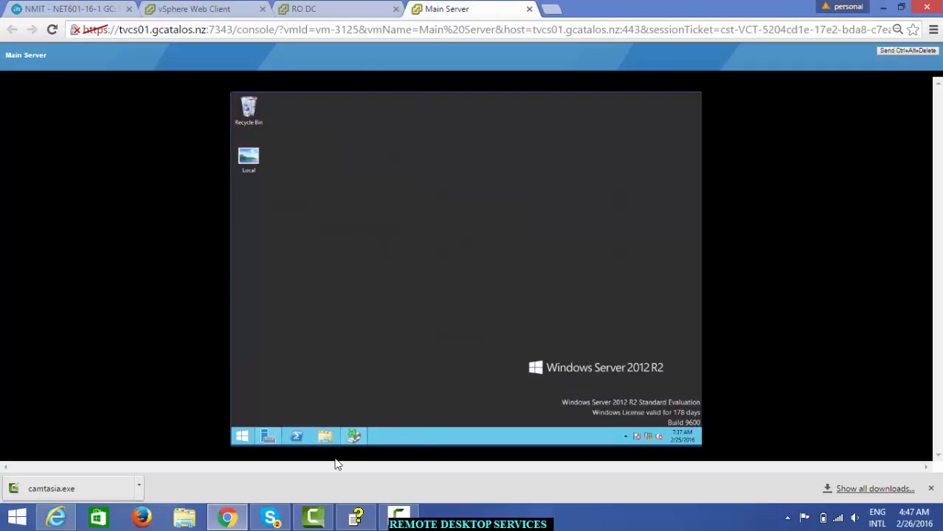
Step: Open Server Manager on the Main Server, check its Tools menu, and start Add Roles and Features
left_click(269, 436)
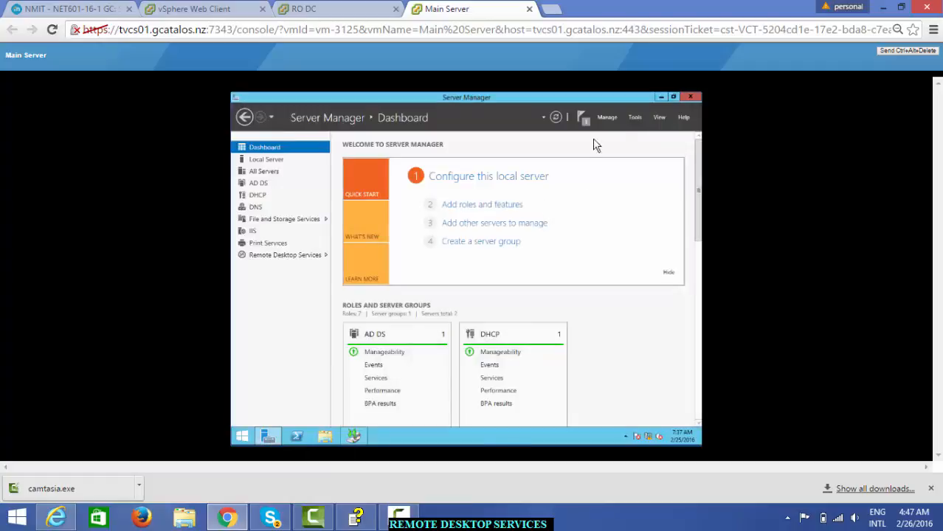
left_click(636, 118)
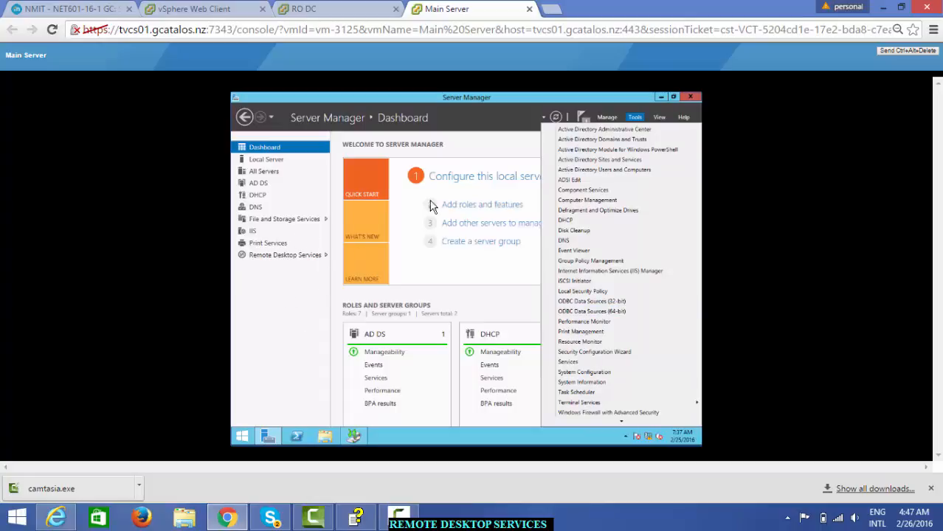
left_click(304, 314)
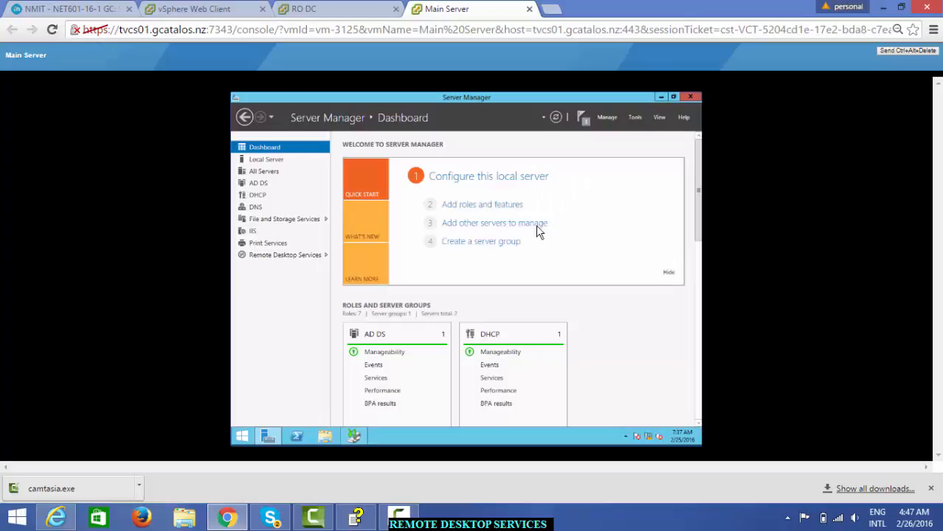
left_click(508, 210)
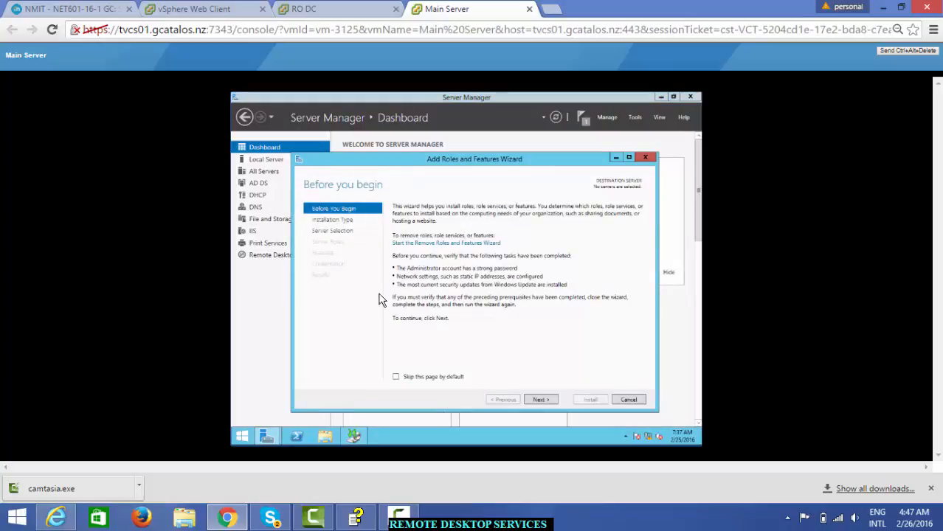
Step: Select the Remote Desktop Services installation type, then close the wizard without installing
left_click(555, 405)
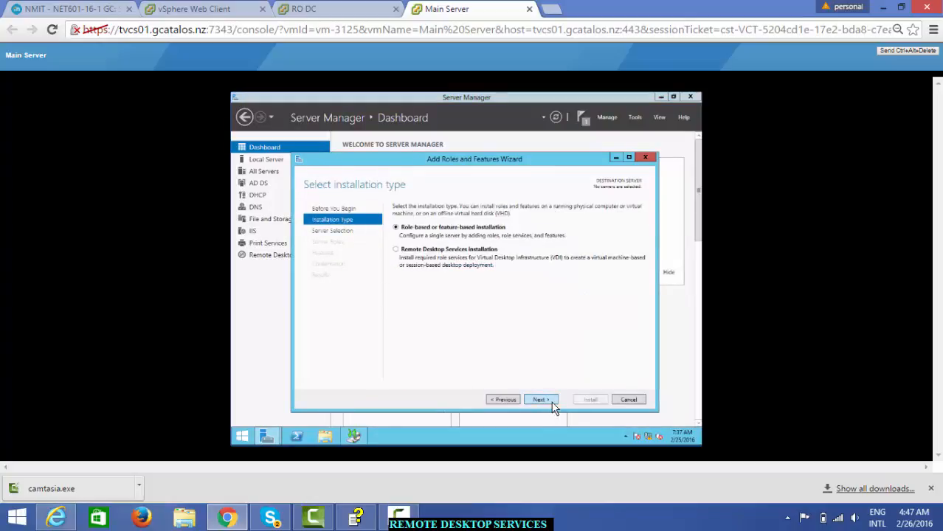
left_click(397, 250)
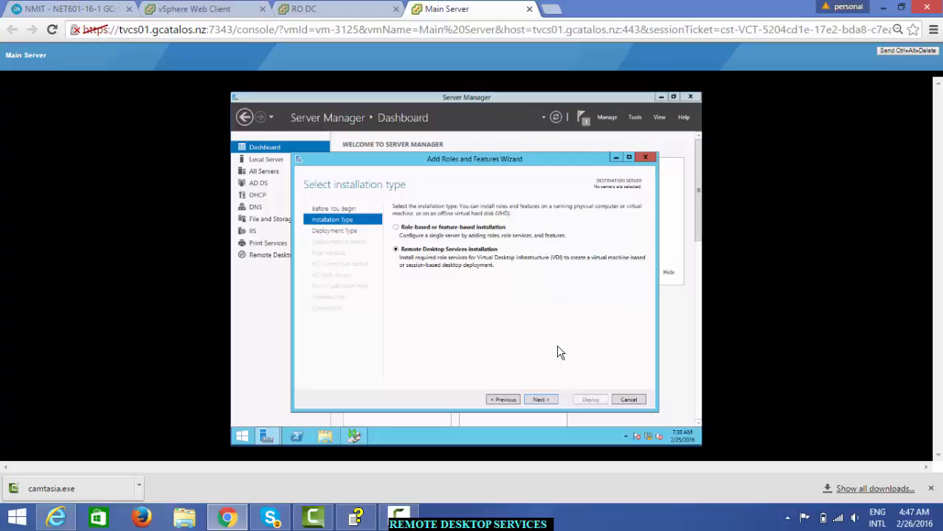
left_click(645, 158)
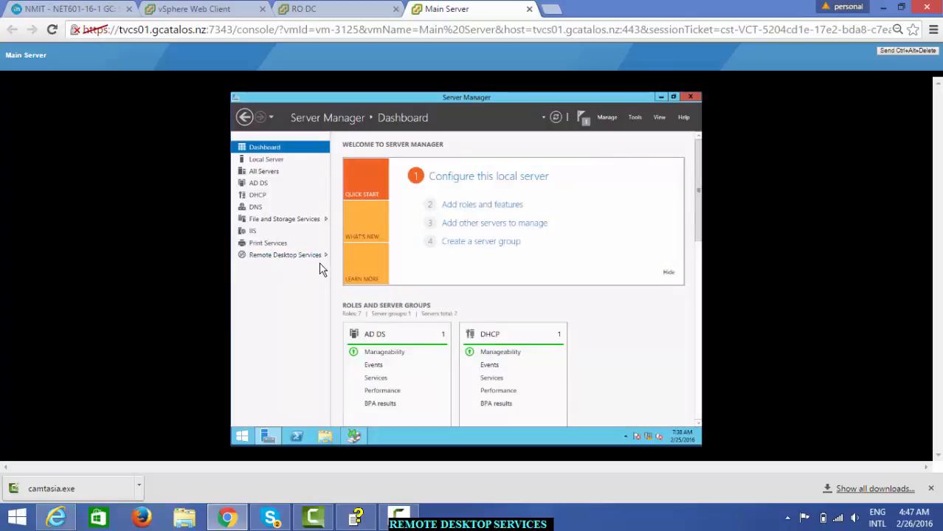
Step: On the RO DC console, search Start for 'remote' and launch Remote Desktop Connection
left_click(347, 9)
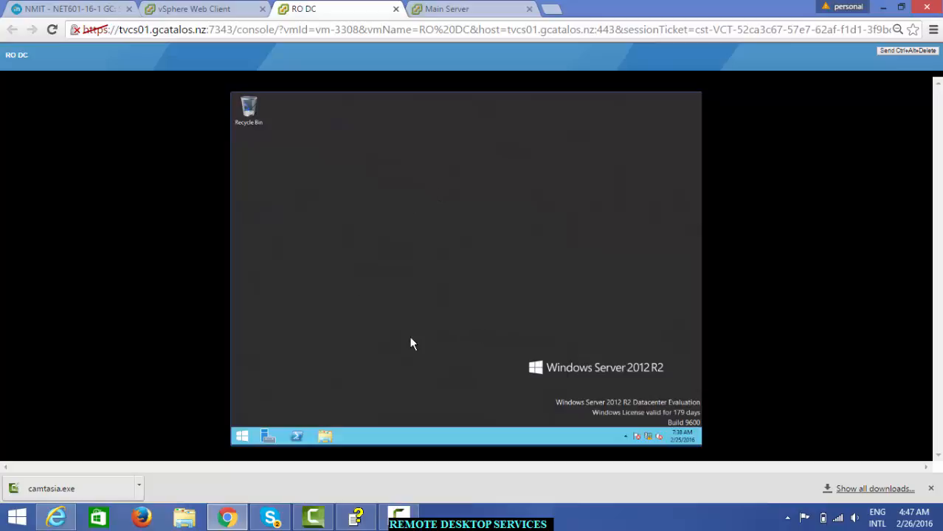
left_click(242, 438)
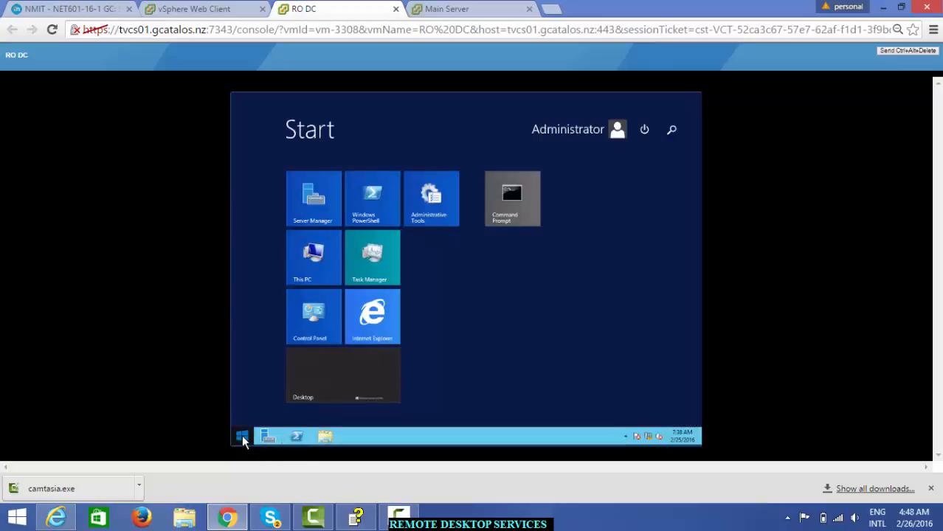
left_click(671, 135)
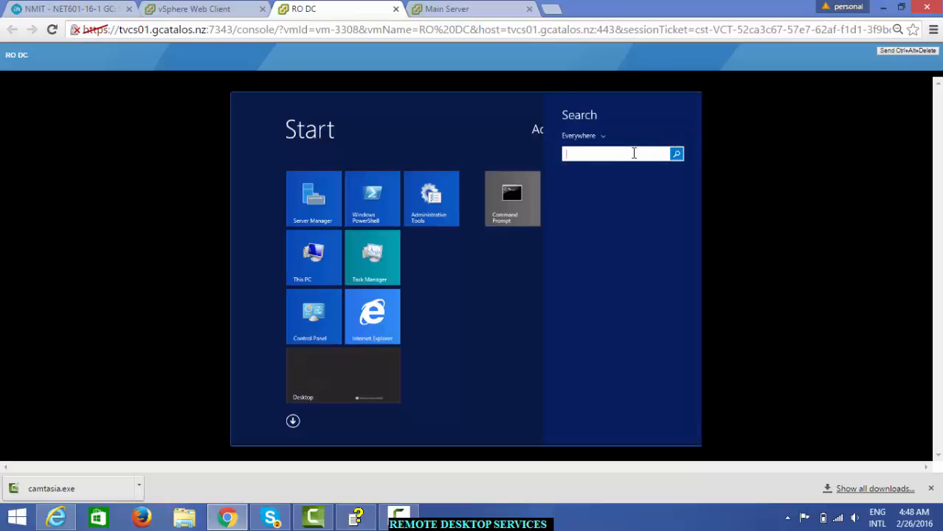
type("remote")
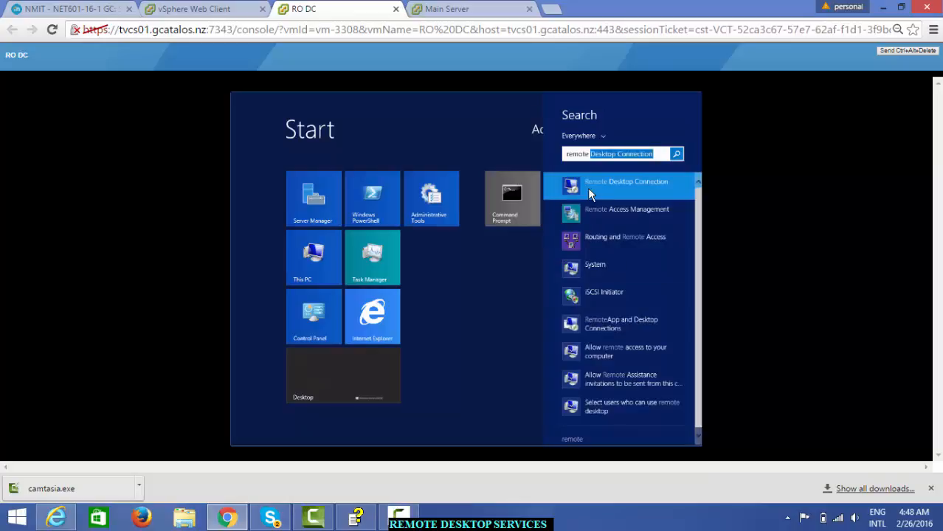
left_click(574, 187)
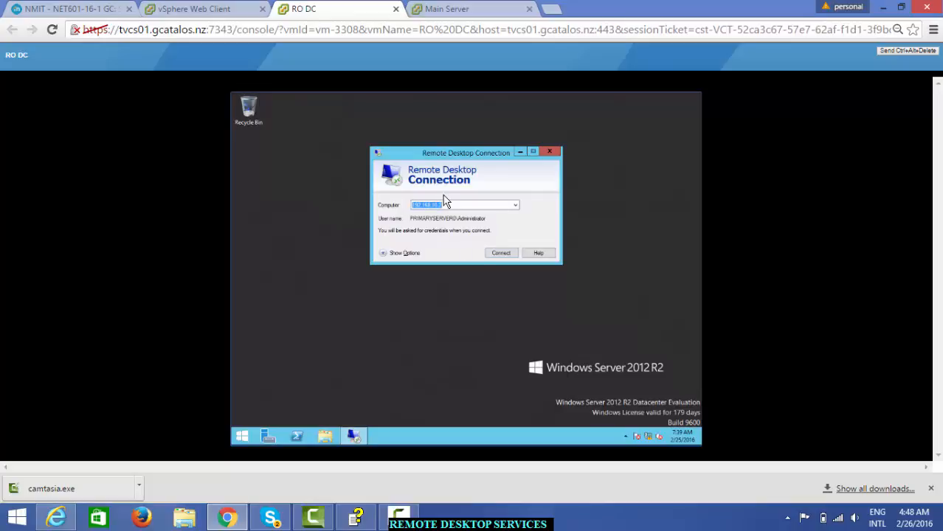
Step: Connect to 192.168.10.2, signing in with the Administrator password
left_click(506, 255)
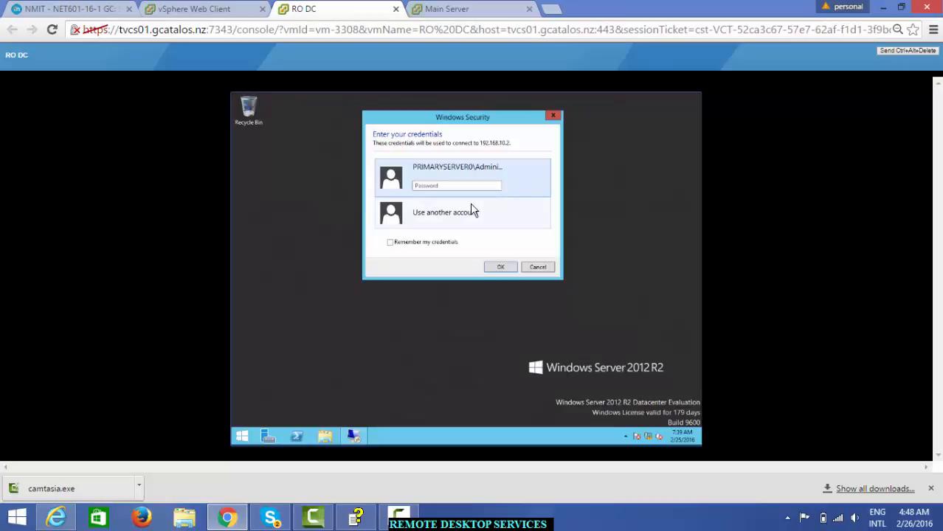
type("•••••••")
left_click(501, 268)
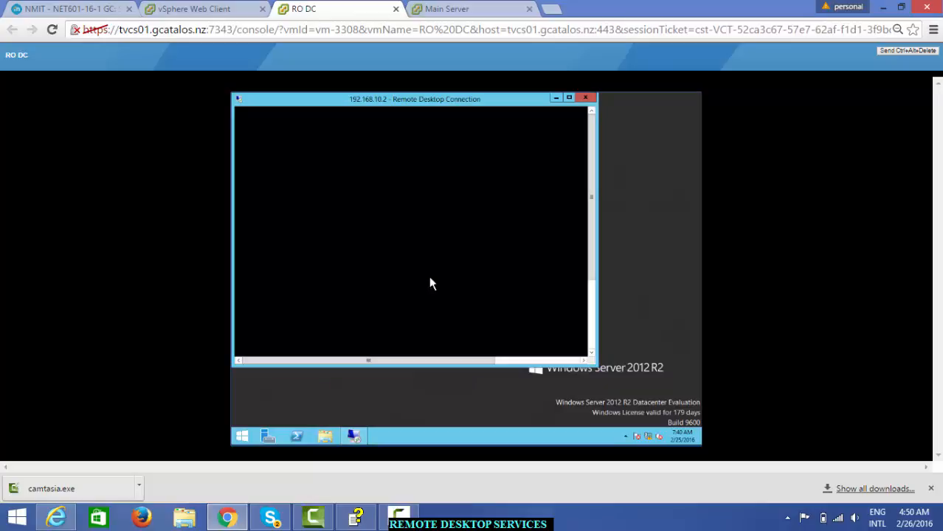
left_click(556, 98)
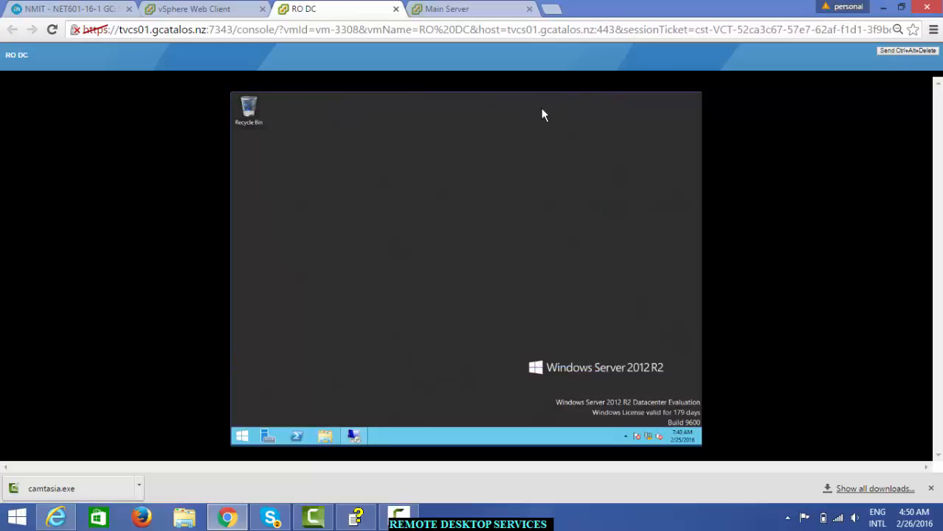
left_click(354, 437)
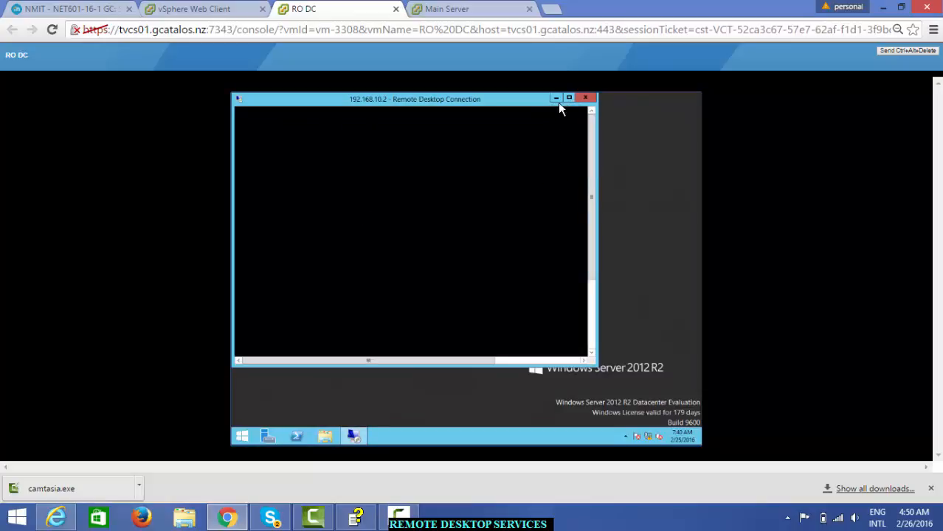
left_click(457, 9)
left_click(347, 9)
left_click(568, 98)
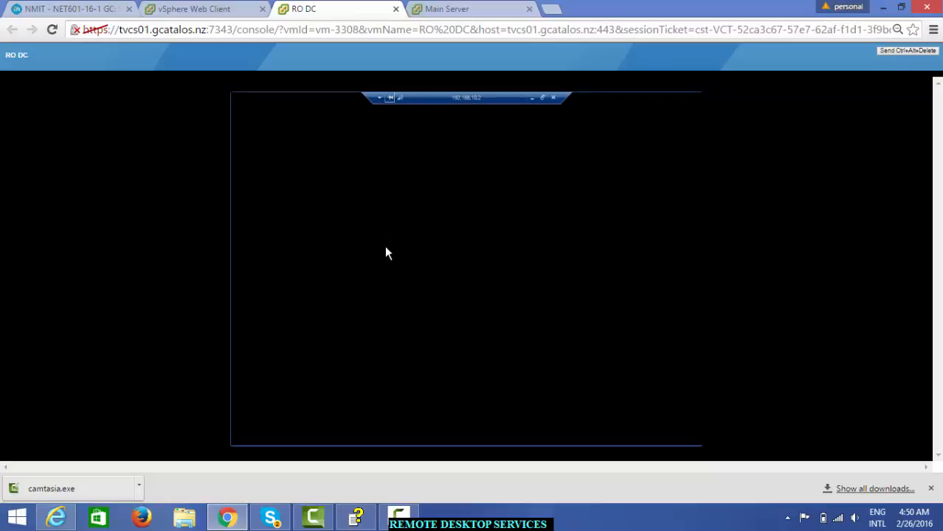
left_click(540, 102)
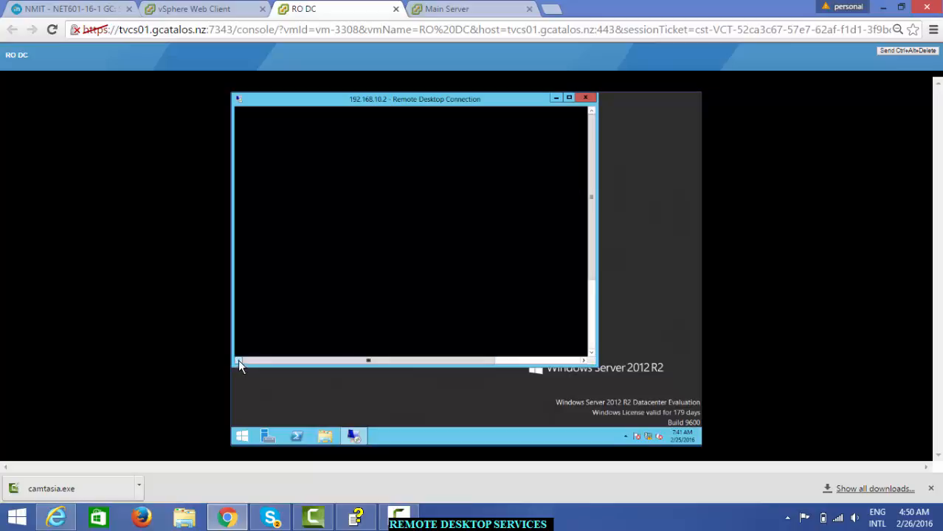
left_click(581, 359)
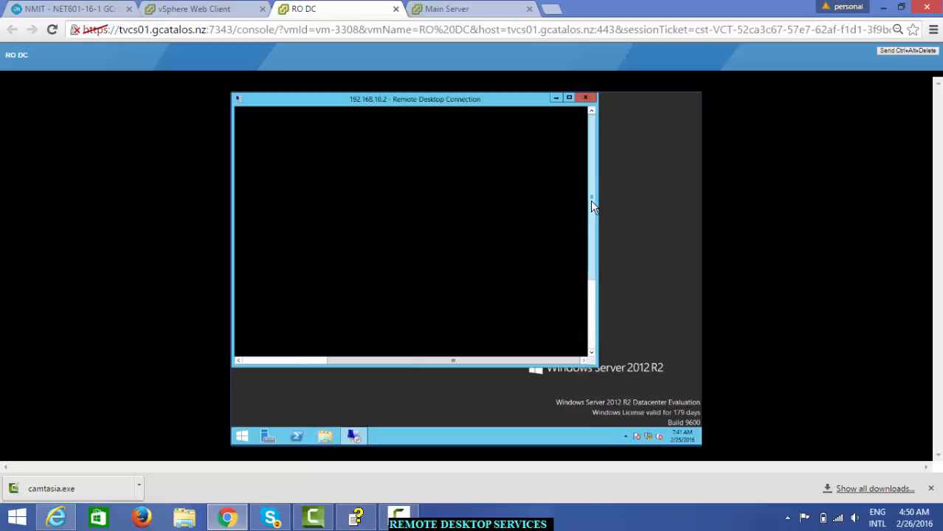
left_click_drag(590, 200, 609, 318)
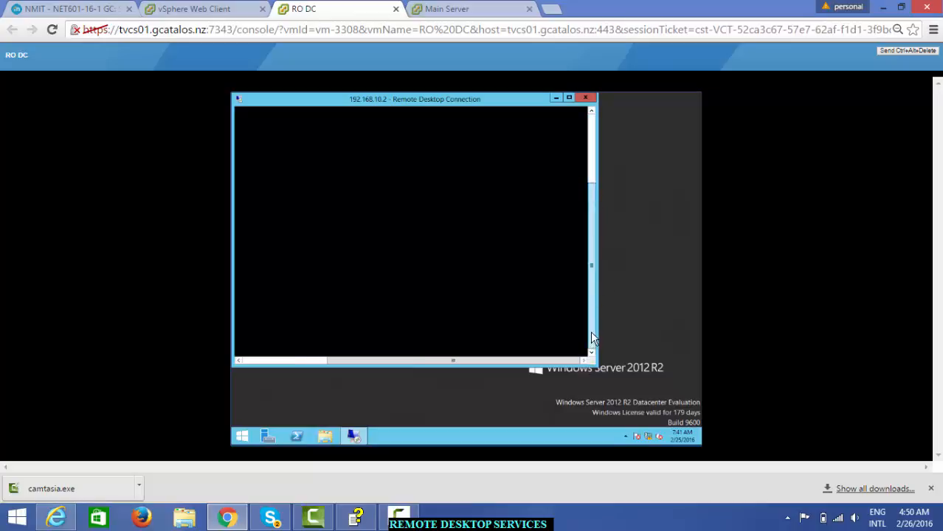
left_click(590, 138)
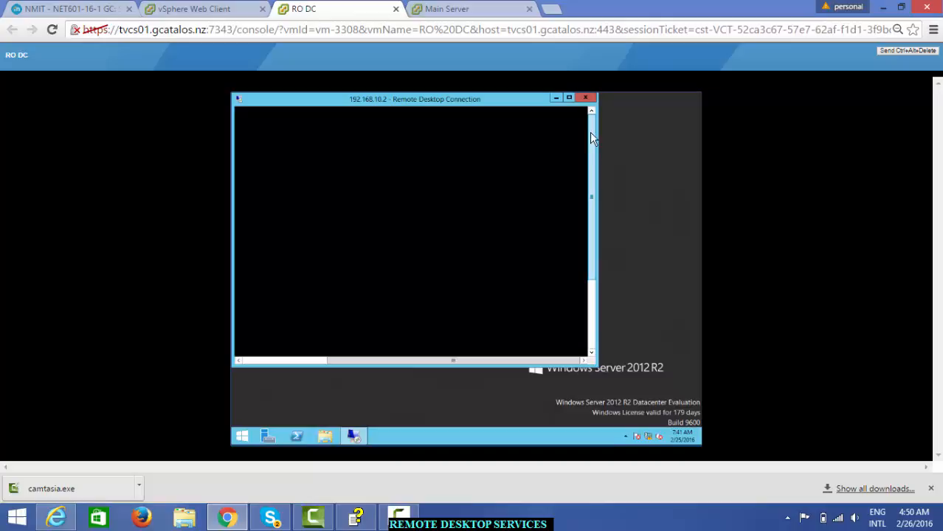
left_click(557, 99)
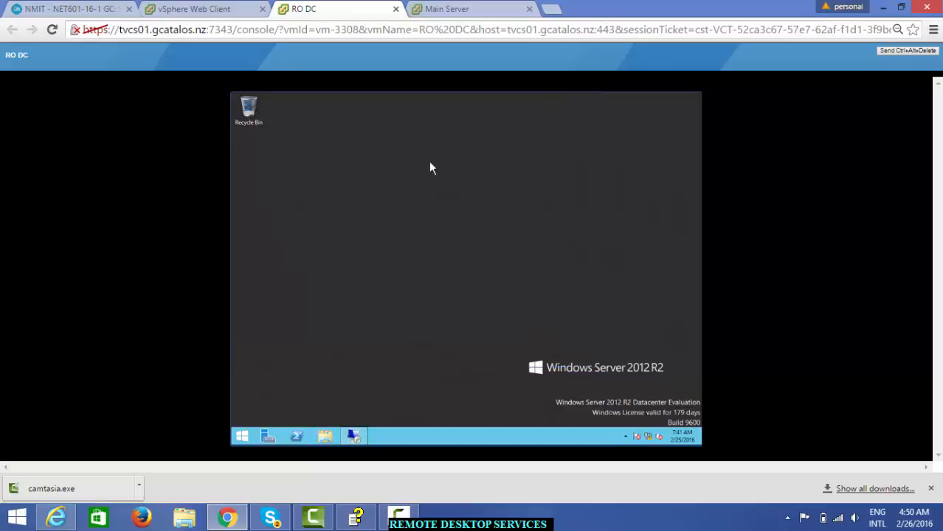
left_click(355, 438)
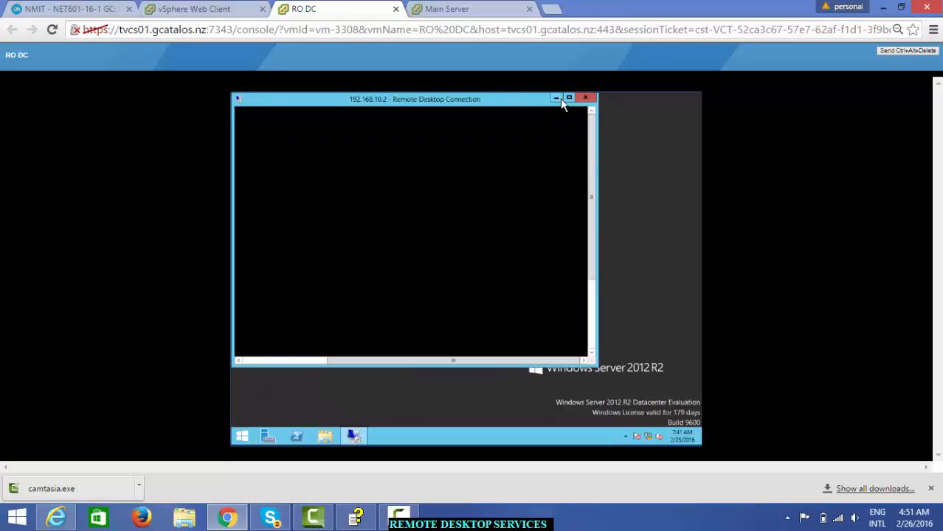
left_click(589, 101)
Step: On RO DC, relaunch Remote Desktop Connection via a 're' search and reconnect to 192.168.10.2 with the password
left_click(459, 11)
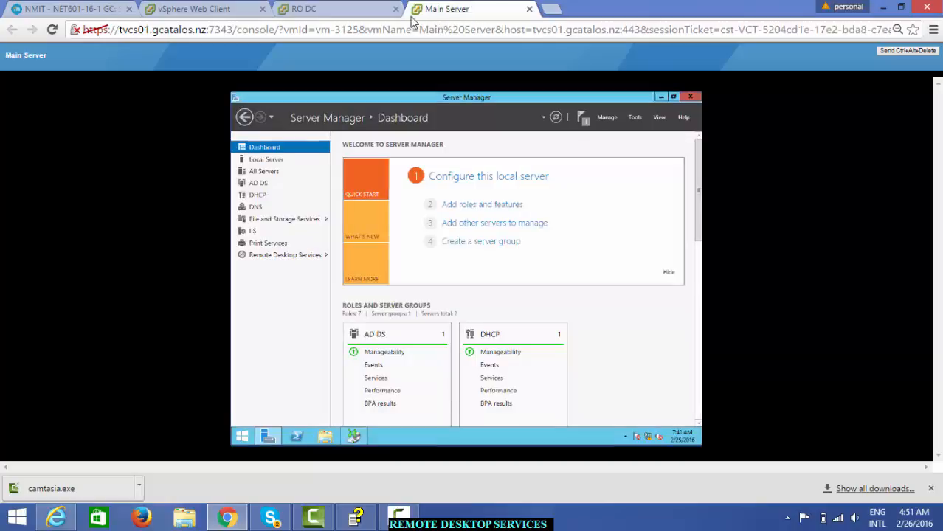
left_click(347, 10)
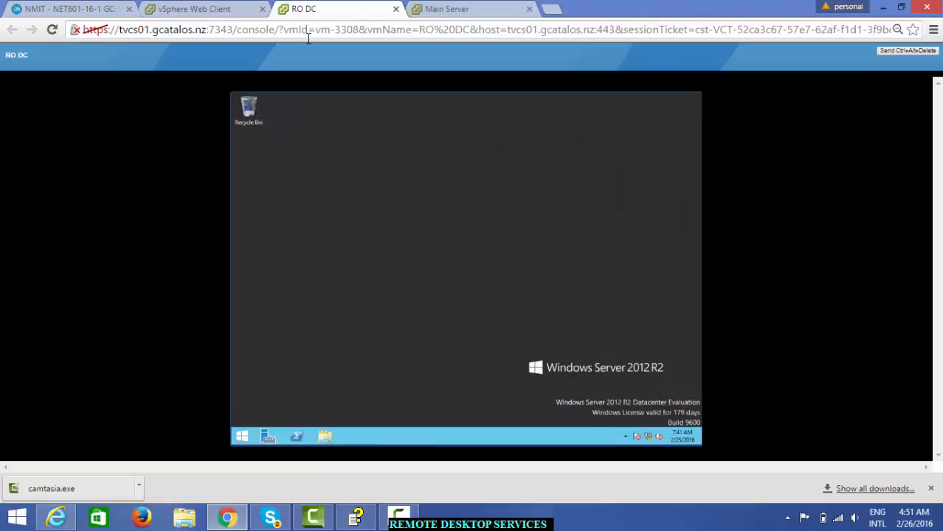
left_click(242, 436)
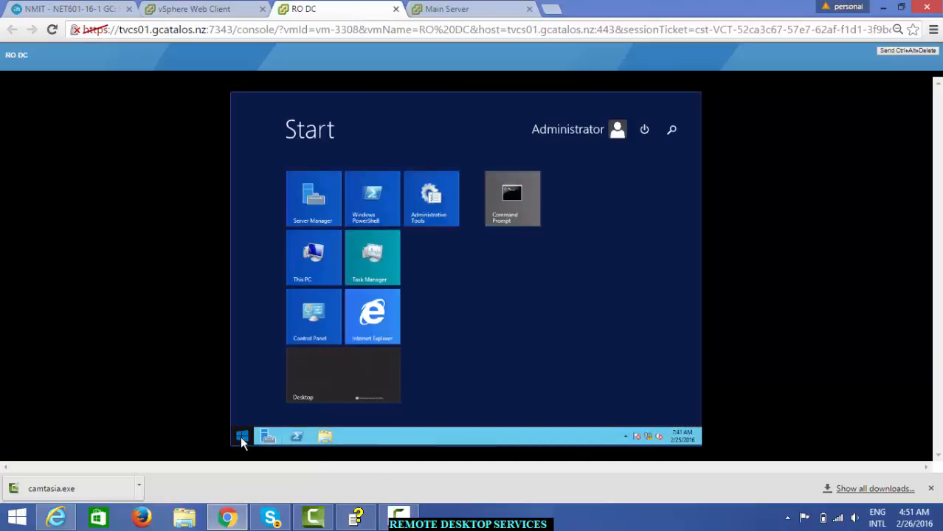
left_click(671, 132)
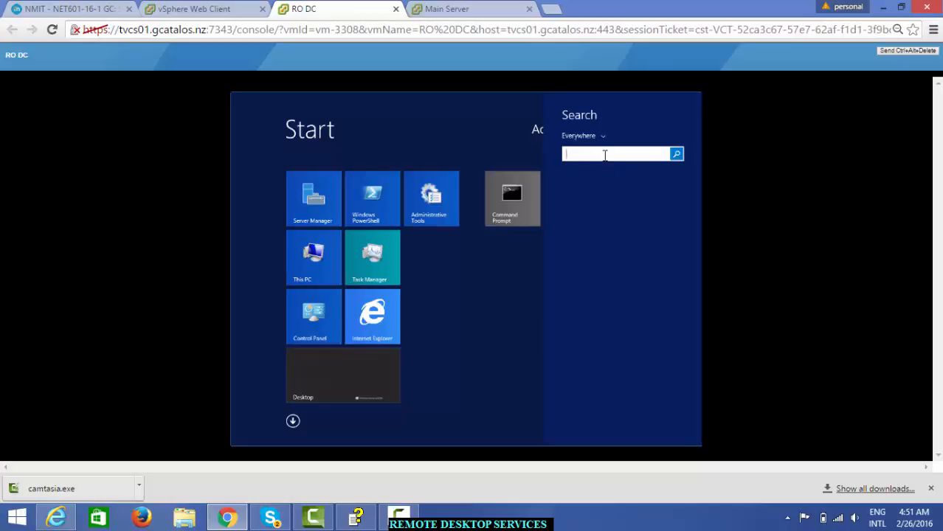
type("re")
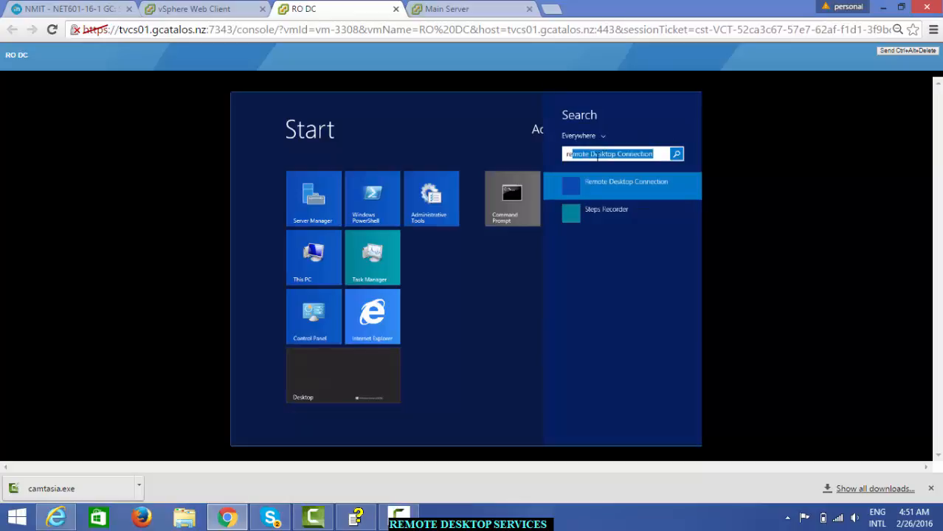
left_click(572, 192)
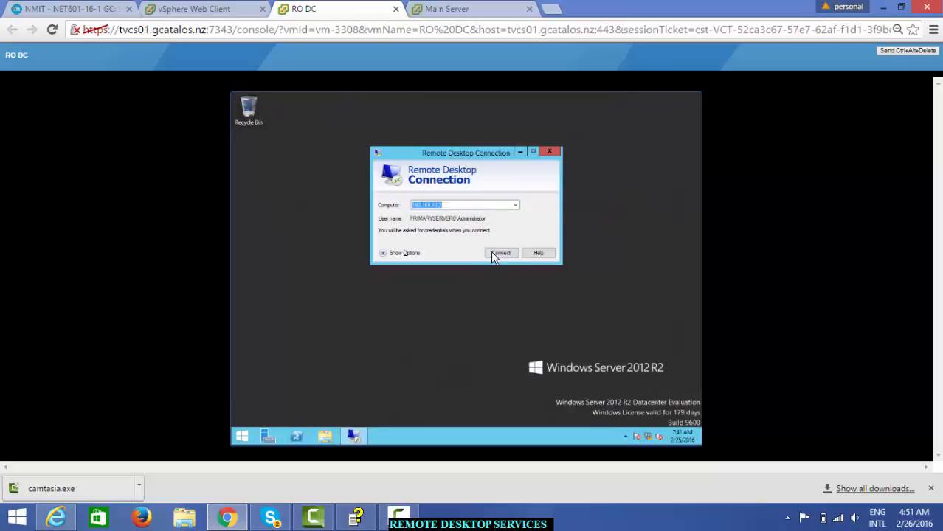
left_click(498, 253)
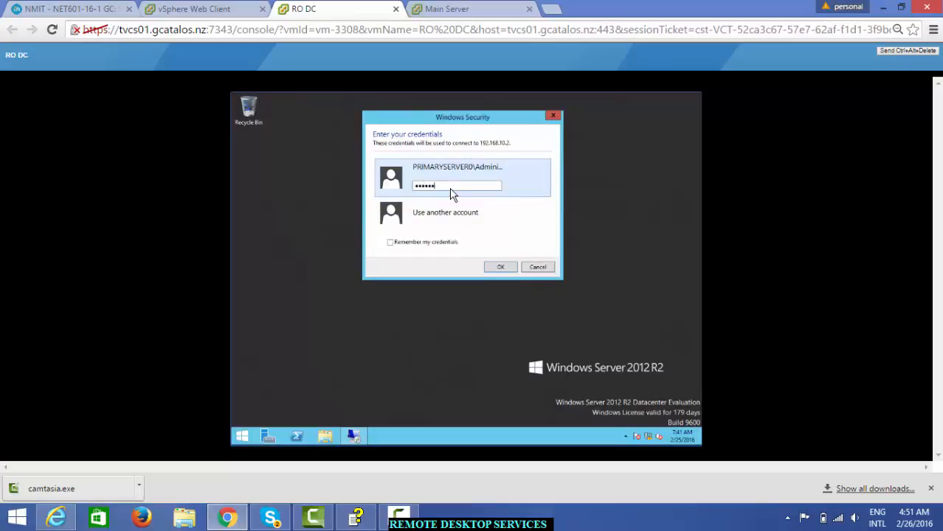
key("Return")
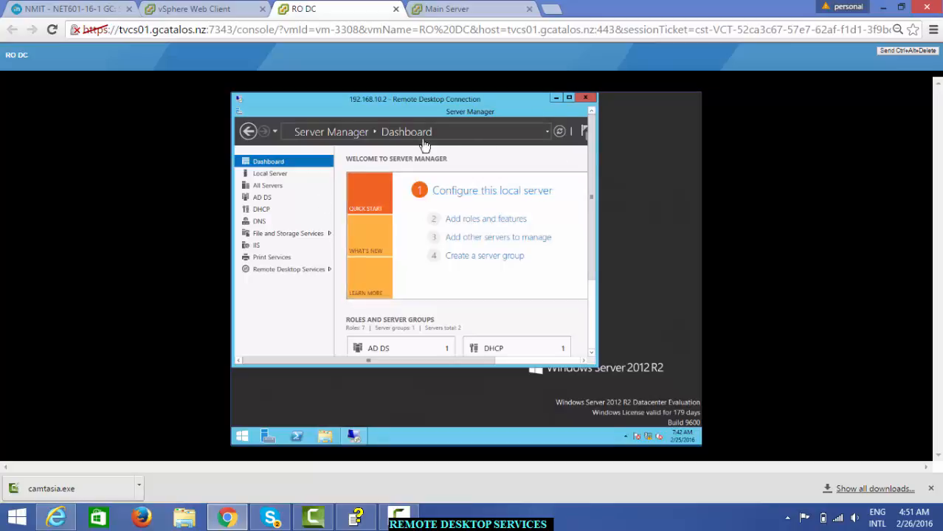
Step: Maximize the remote session, browse Active Directory Users and Computers, then close it, Server Manager and the session
left_click(569, 98)
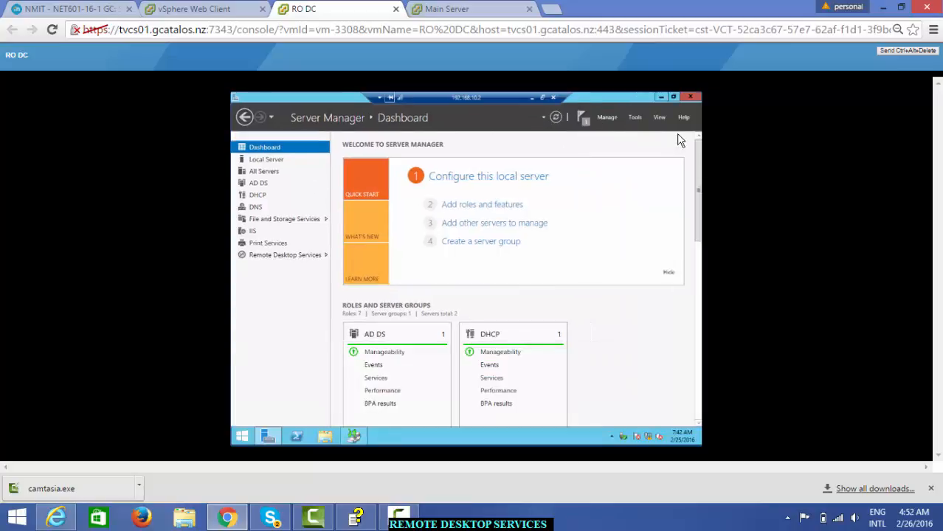
left_click(636, 120)
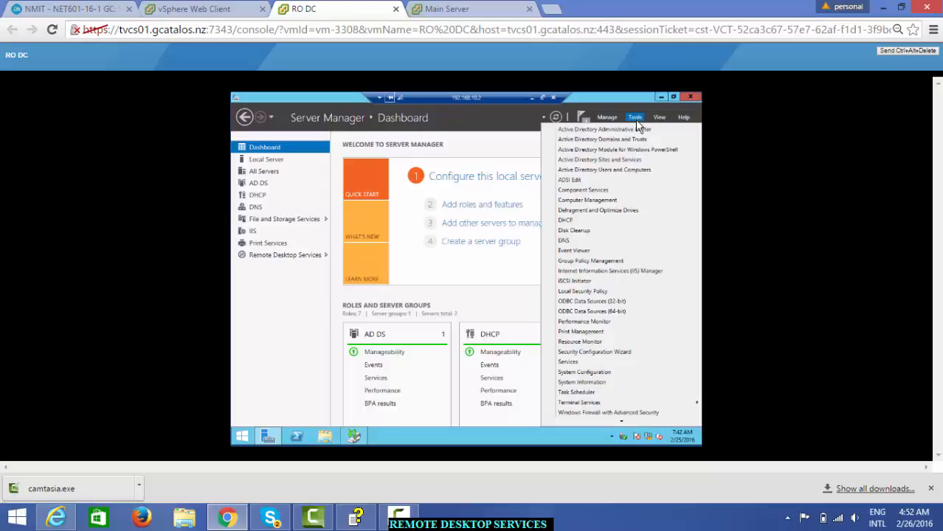
left_click(607, 171)
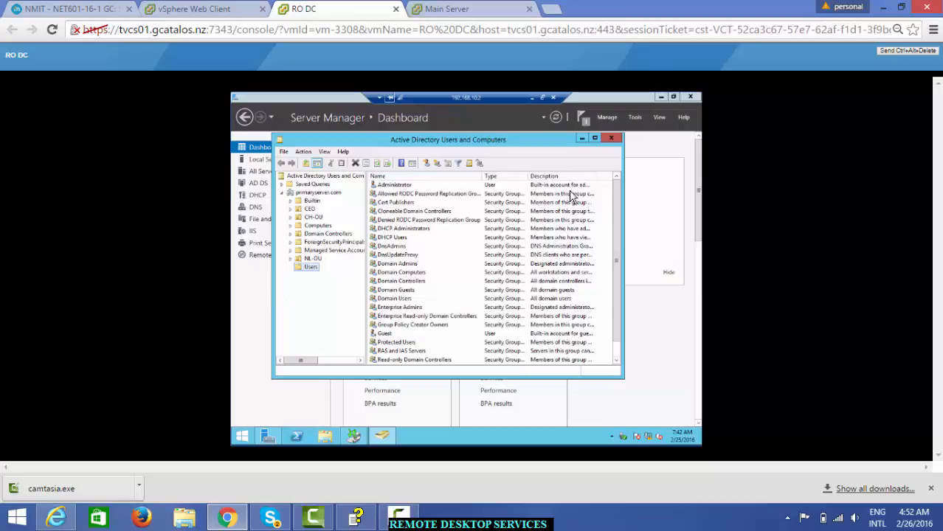
left_click(612, 139)
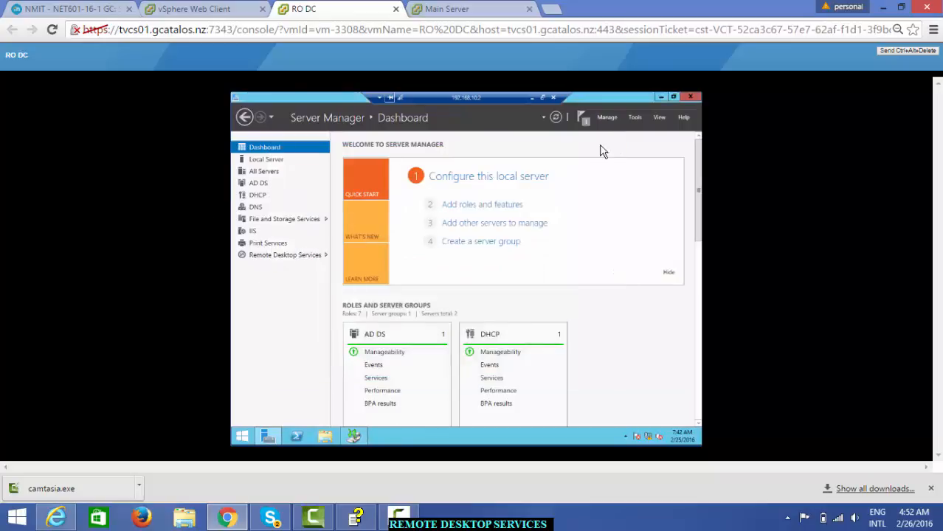
left_click(690, 97)
left_click(553, 99)
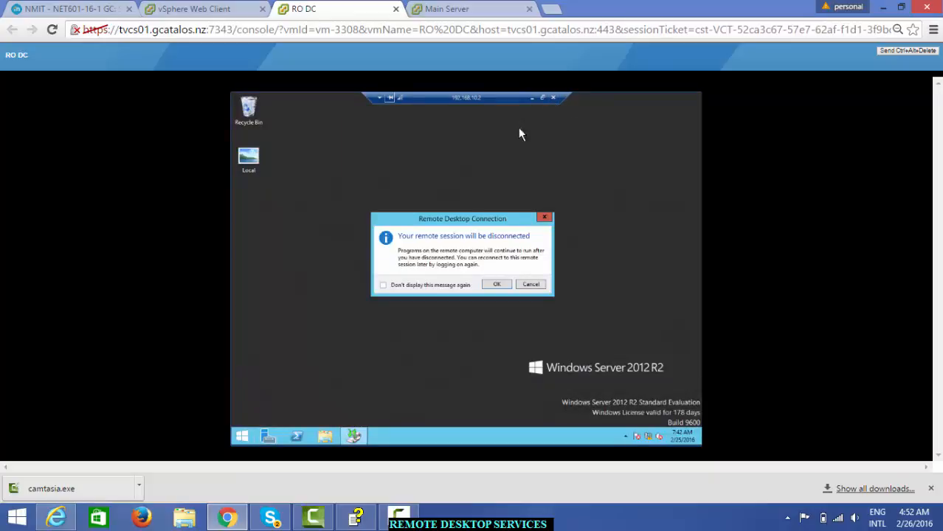
Step: Confirm the disconnect and open RO DC's own Server Manager dashboard
left_click(496, 287)
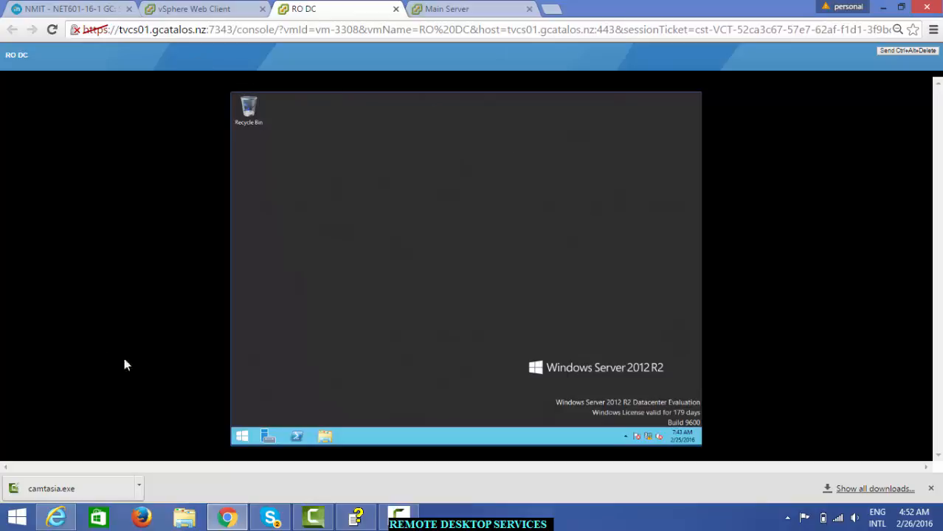
left_click(268, 439)
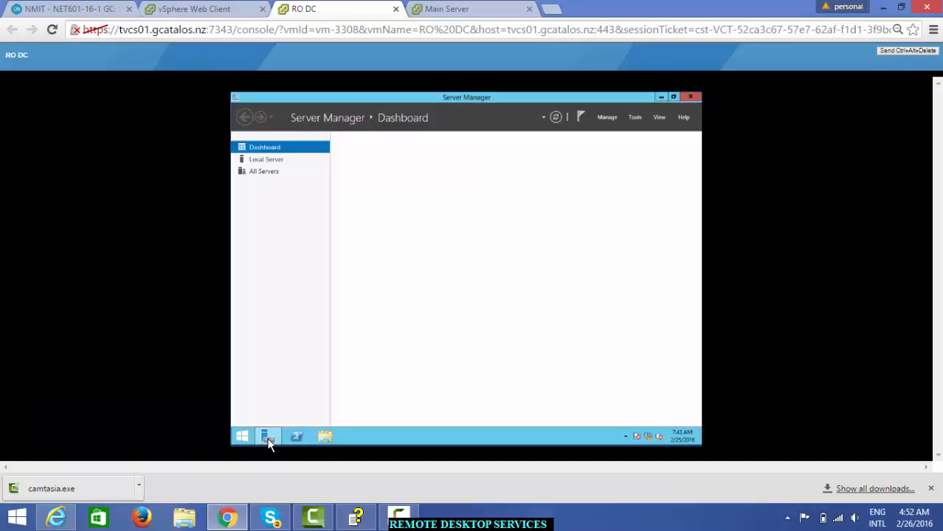